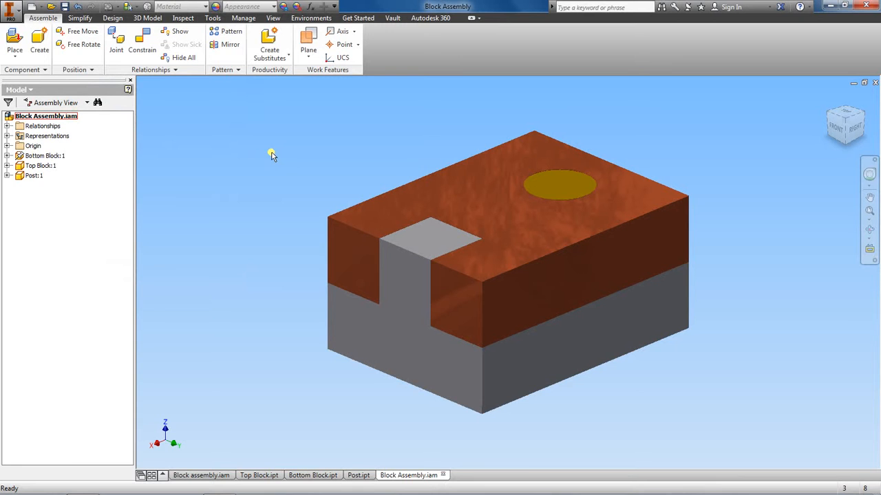
# Create a new presentation file from the metric Standard (mm).ipn template.
pyautogui.click(20, 13)
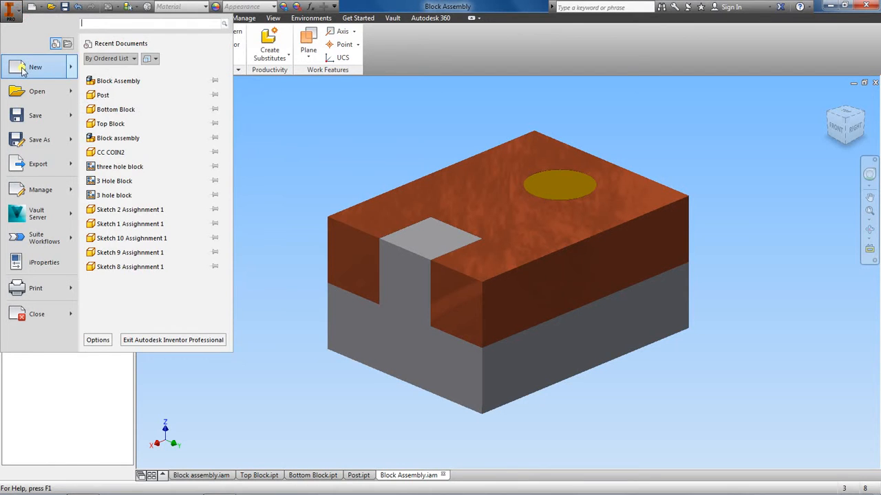
pyautogui.moveTo(25, 69)
pyautogui.click(137, 72)
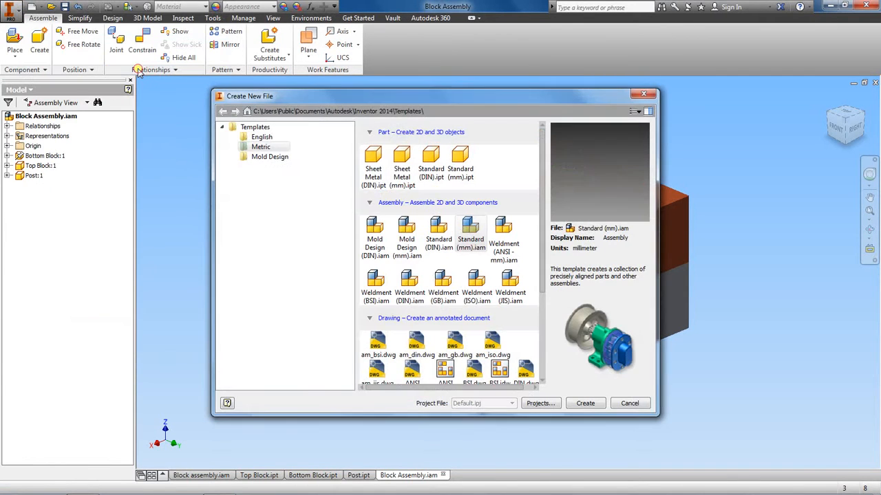
pyautogui.scroll(-3, 496, 274)
pyautogui.scroll(-2, 497, 274)
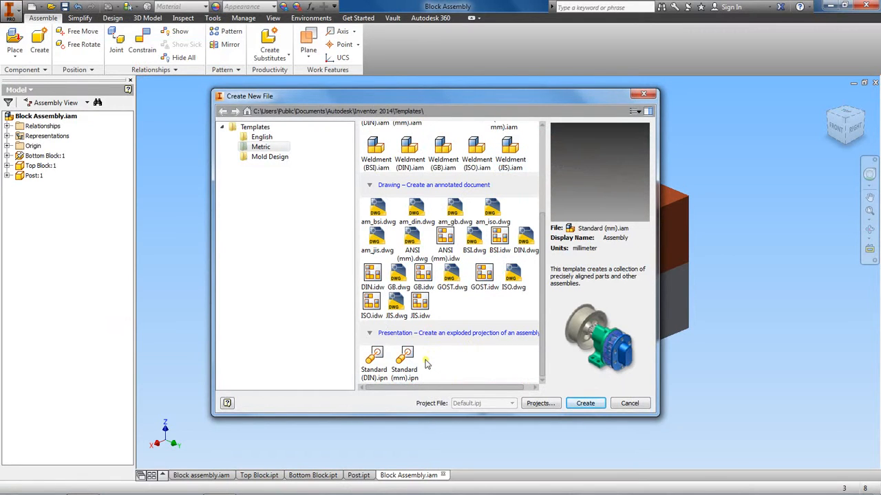
pyautogui.click(405, 359)
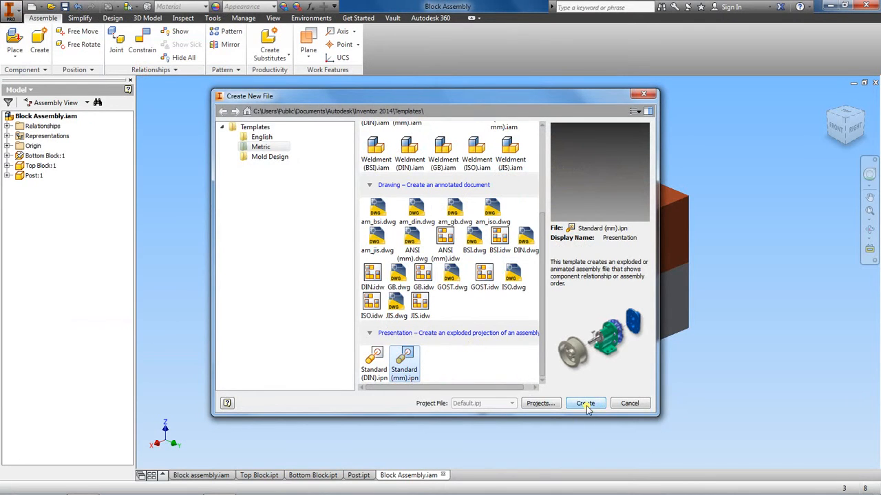
pyautogui.click(584, 402)
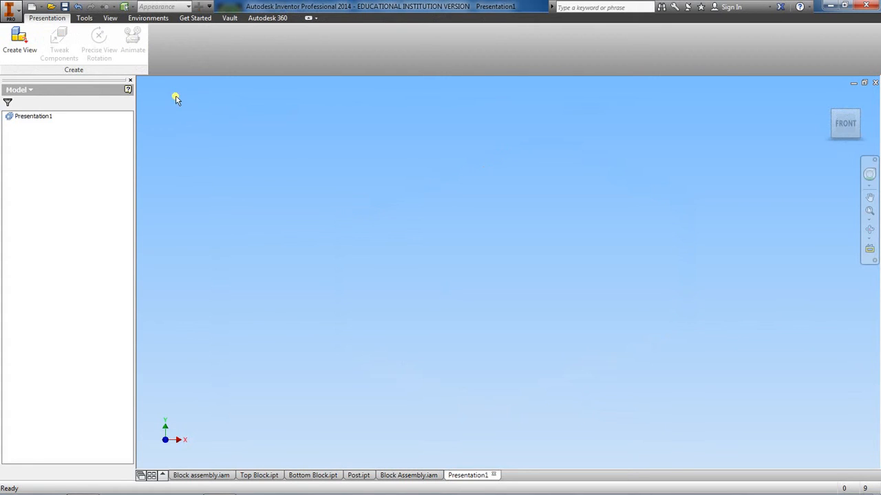
# Create a presentation view of Block Assembly from G:\AutoDesk Inventor\Exercises\Assemblies, using the Manual explosion method.
pyautogui.click(19, 43)
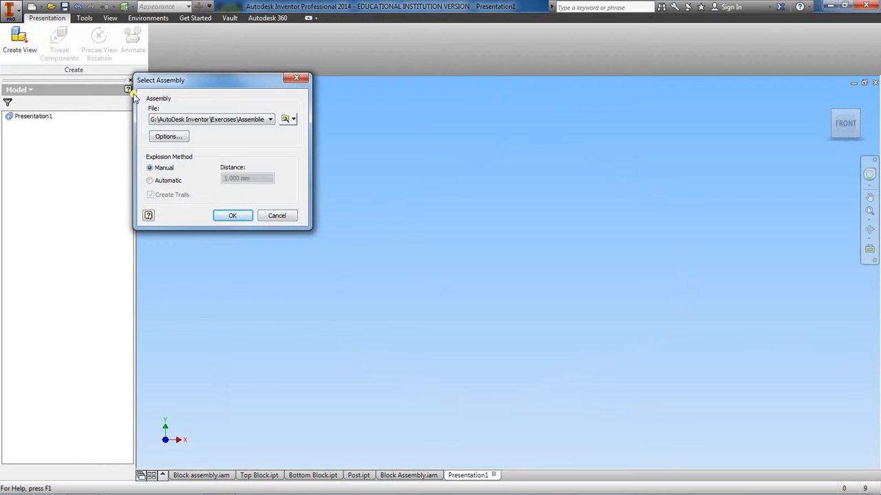
pyautogui.click(286, 120)
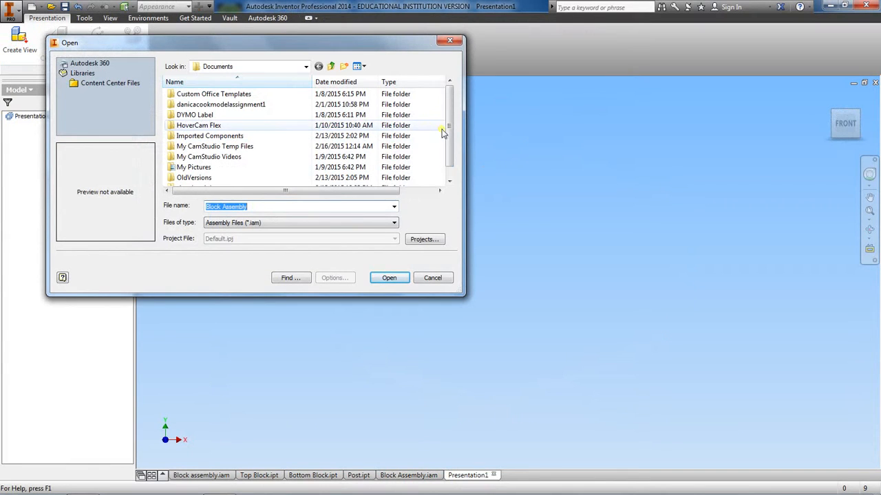
pyautogui.moveTo(448, 133); pyautogui.dragTo(450, 152)
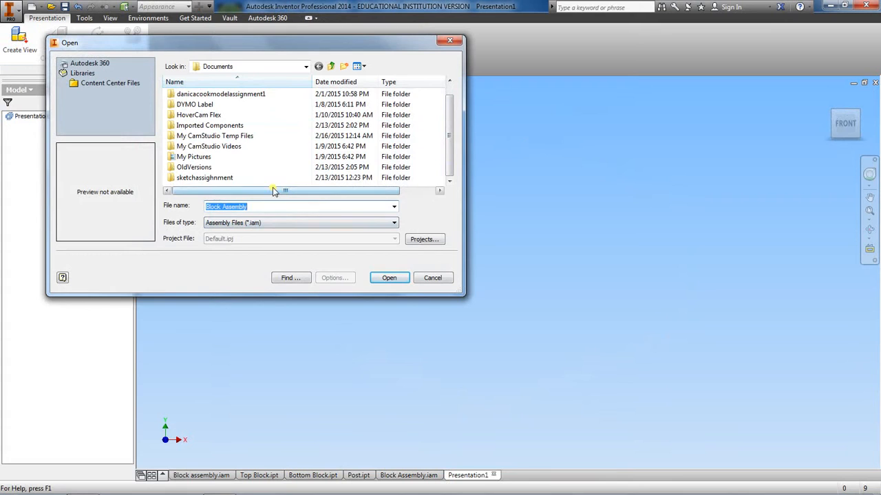
pyautogui.click(305, 67)
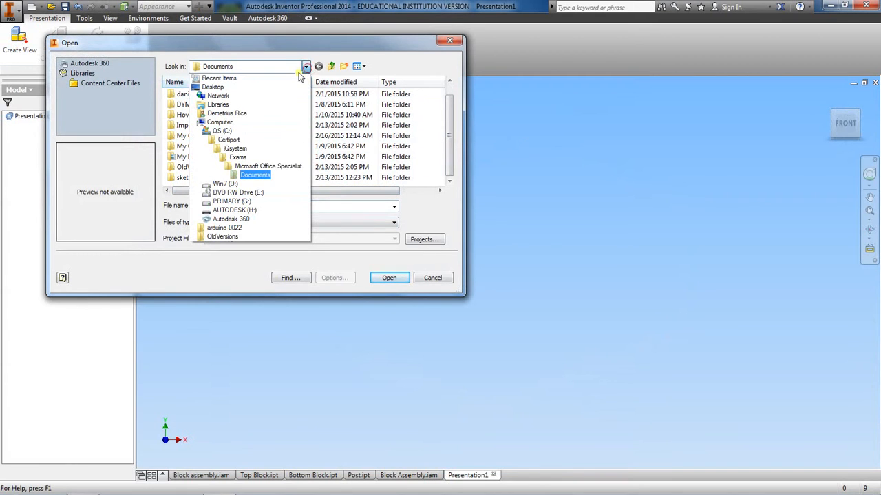
pyautogui.click(232, 200)
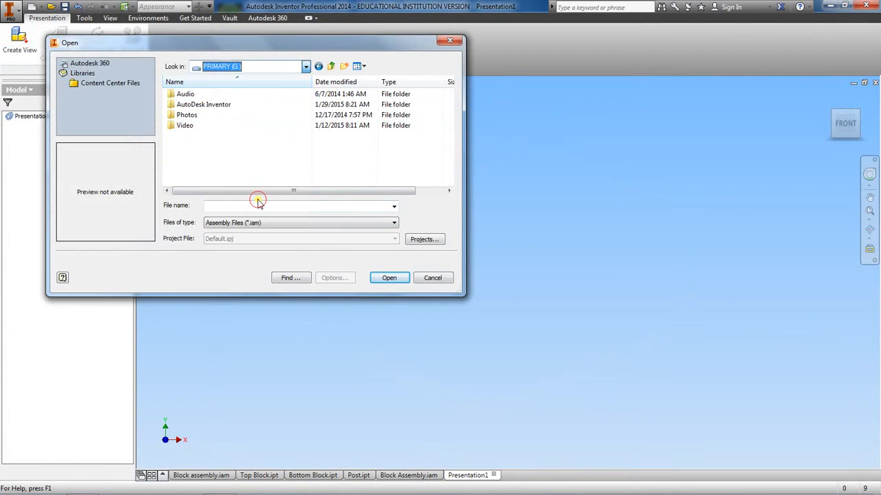
pyautogui.doubleClick(191, 105)
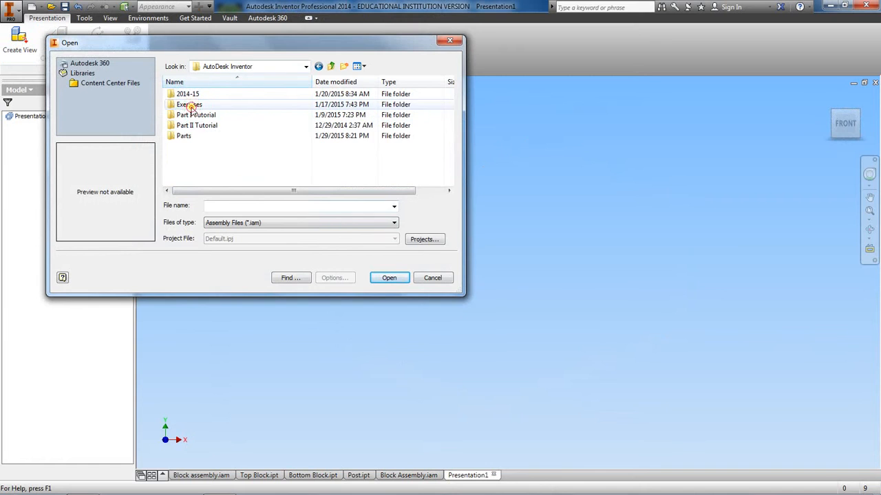
pyautogui.doubleClick(191, 104)
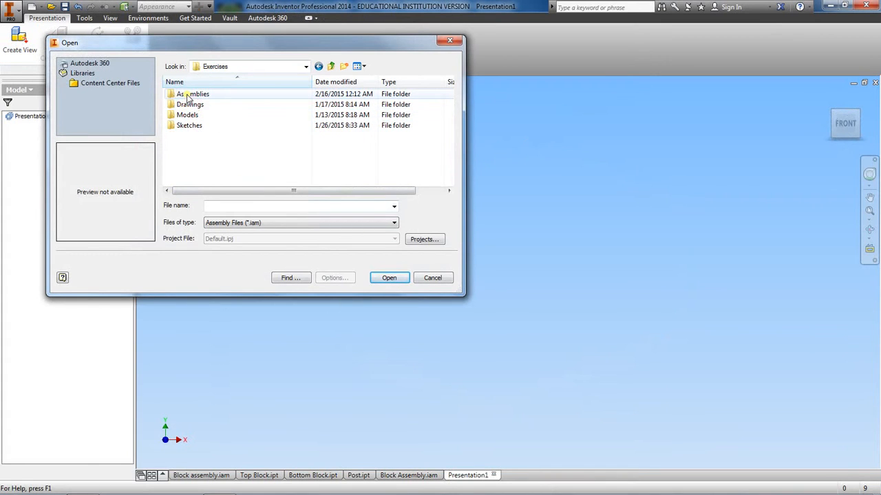
pyautogui.doubleClick(187, 98)
pyautogui.click(190, 104)
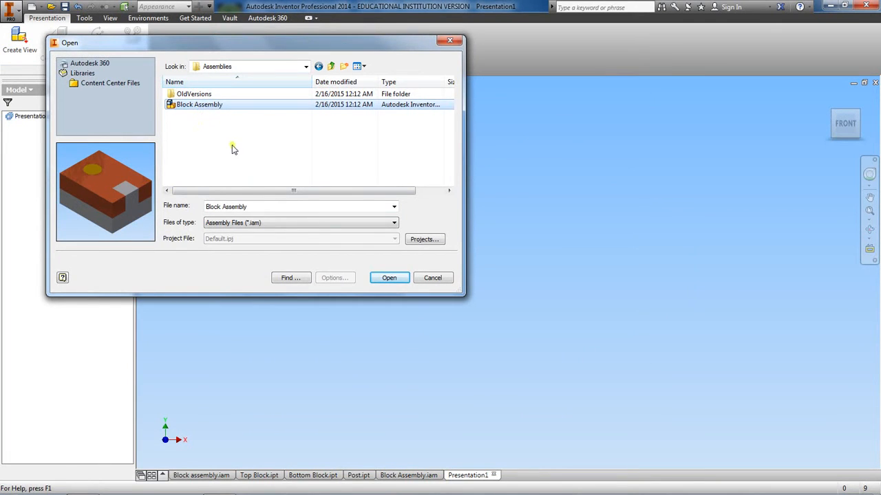
pyautogui.click(389, 278)
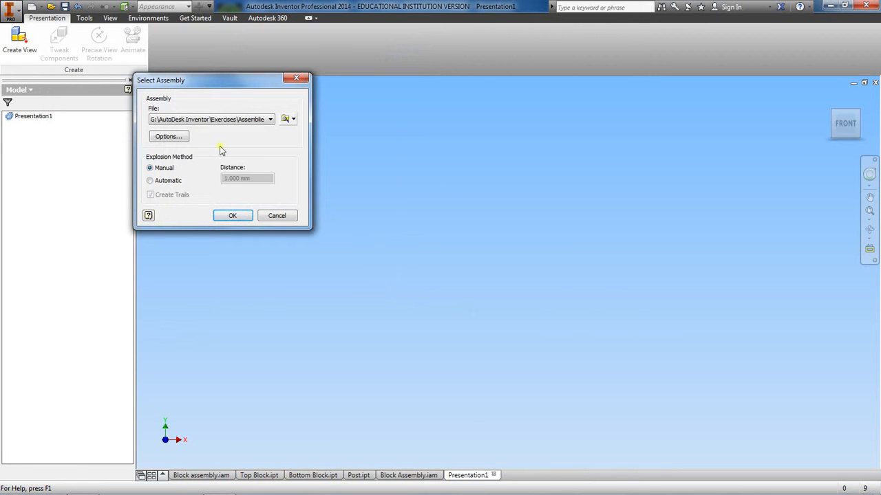
pyautogui.click(218, 121)
pyautogui.click(231, 216)
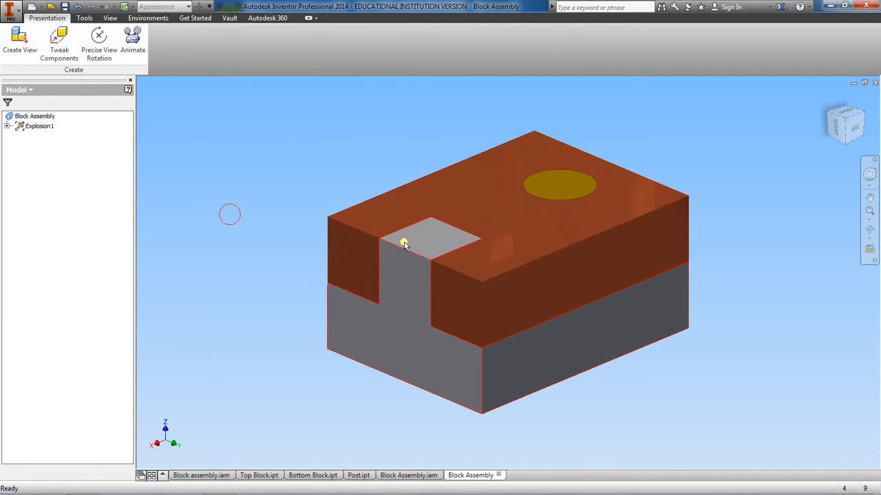
pyautogui.click(842, 129)
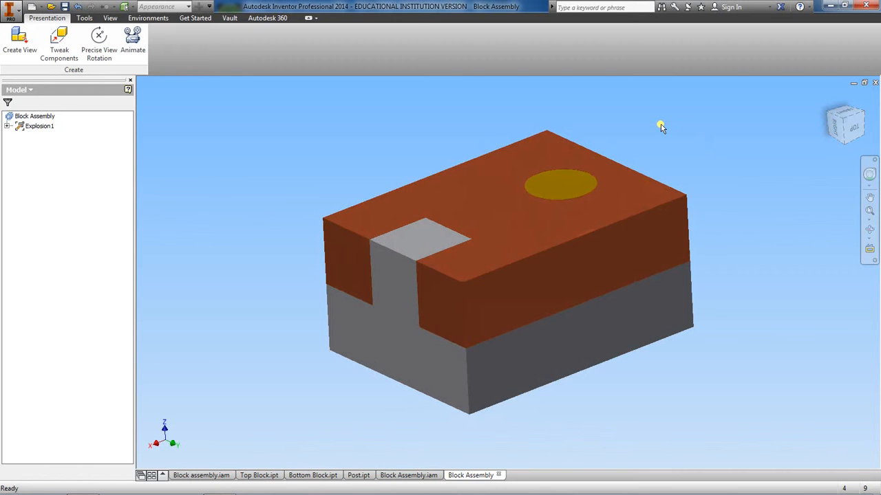
pyautogui.scroll(3, 661, 127)
pyautogui.scroll(-3, 660, 127)
pyautogui.moveTo(660, 126); pyautogui.dragTo(662, 183, button='middle')
pyautogui.moveTo(584, 197); pyautogui.dragTo(517, 183, button='middle')
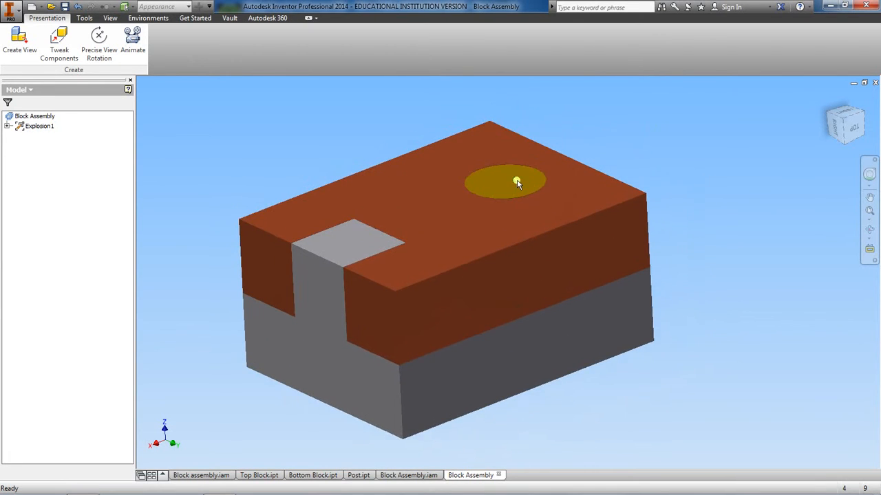
pyautogui.scroll(-5, 516, 182)
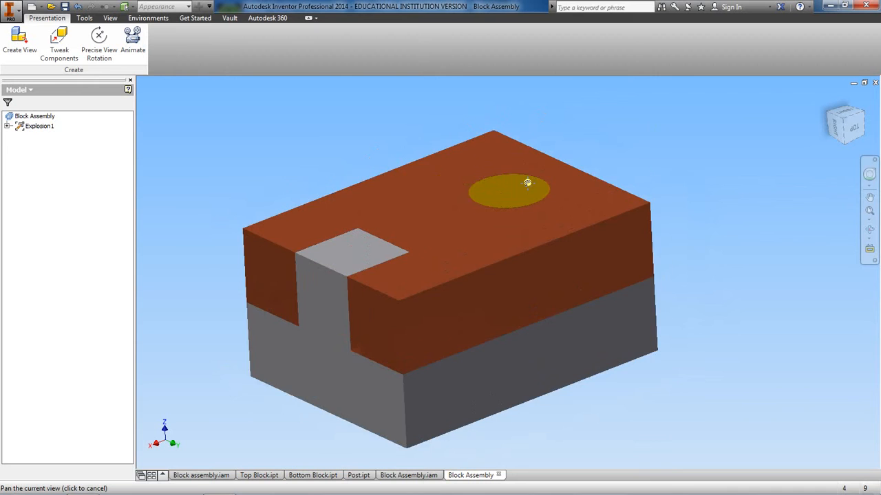
pyautogui.scroll(4, 523, 185)
pyautogui.scroll(-6, 523, 185)
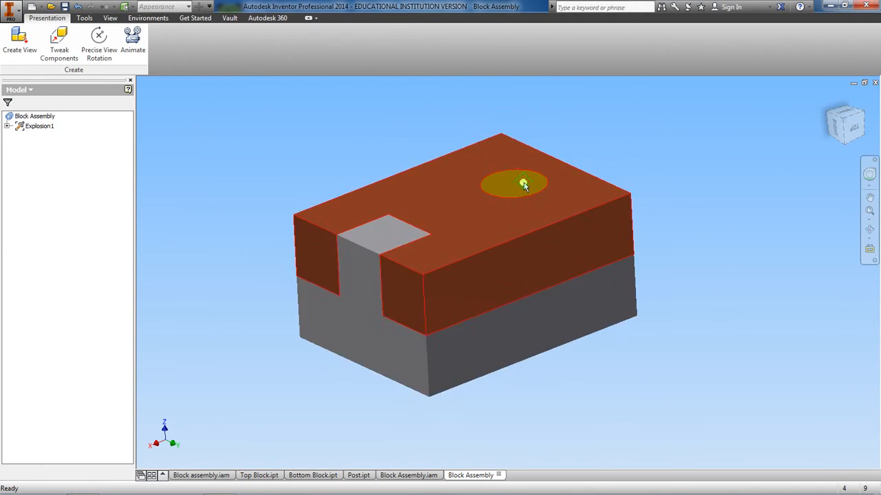
# Look straight at the orange block's face with the round post and set the current view as Top.
pyautogui.click(844, 112)
pyautogui.click(863, 106)
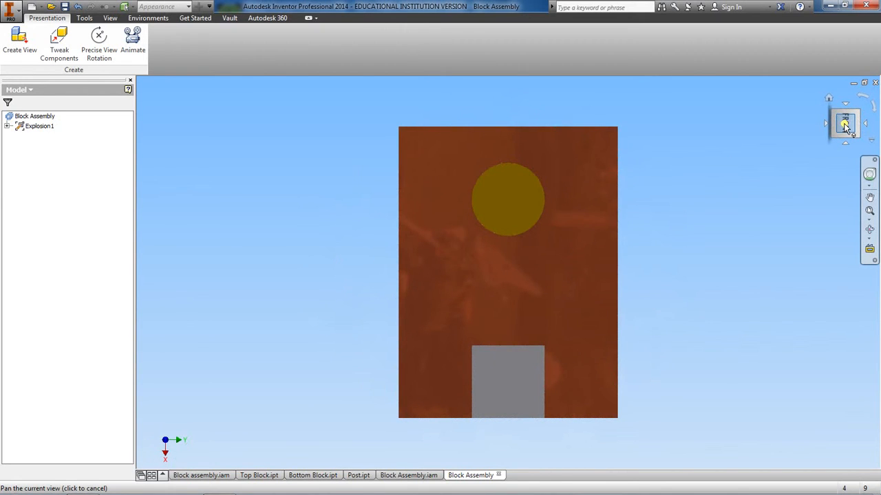
pyautogui.rightClick(845, 123)
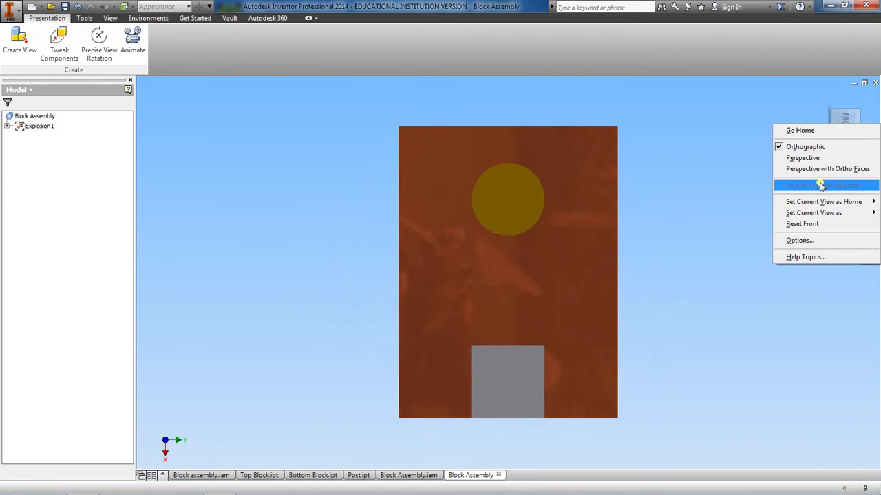
pyautogui.moveTo(812, 213)
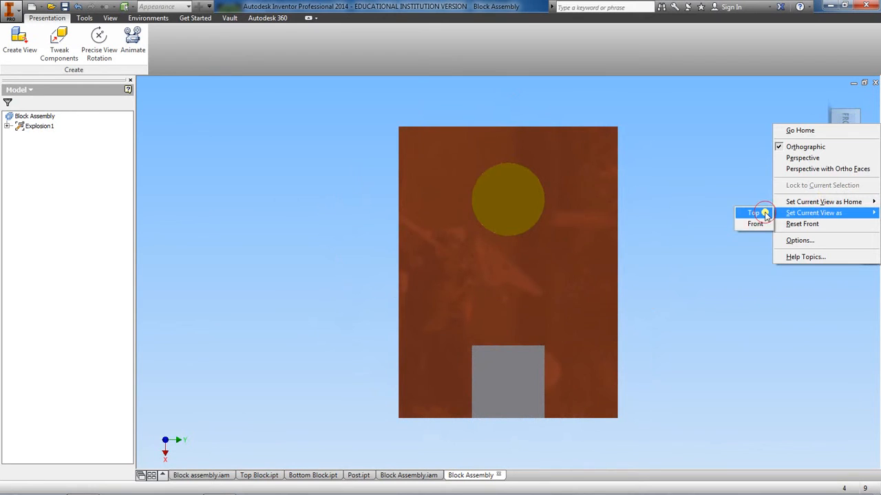
pyautogui.click(766, 213)
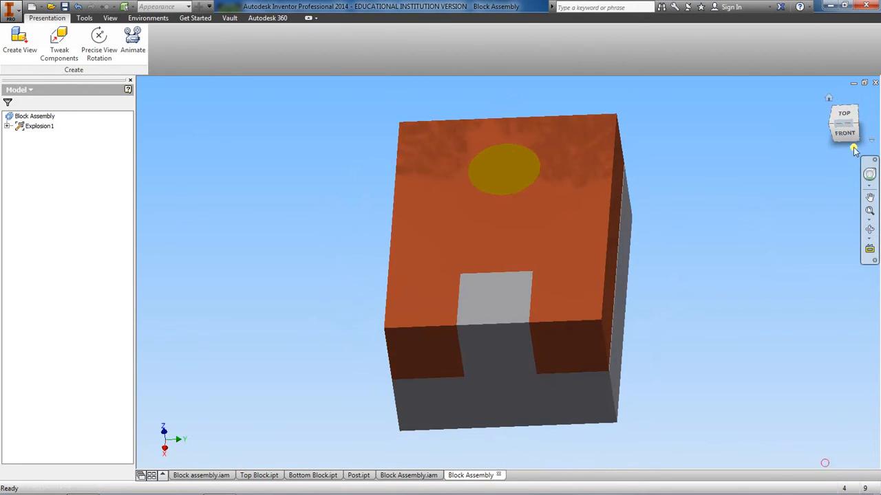
# Tweak the round post upward out of the block by about 23.3 mm along Z, taking the direction from its end face.
pyautogui.click(848, 135)
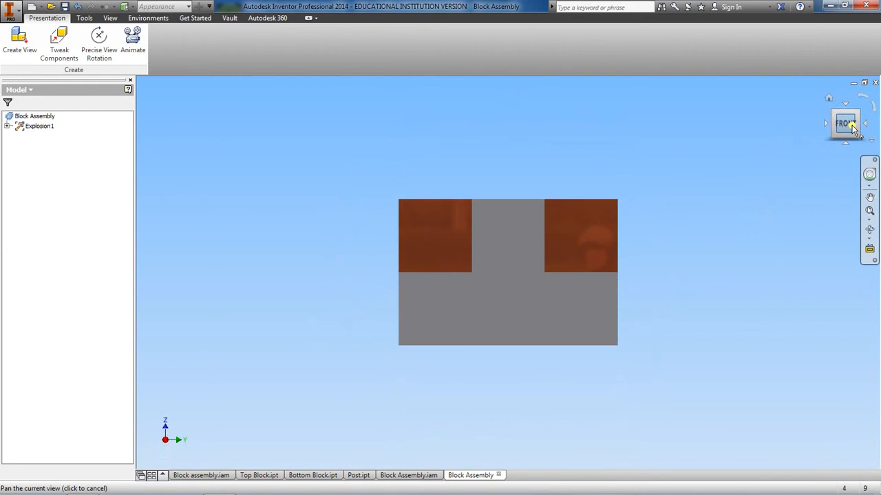
pyautogui.moveTo(810, 124)
pyautogui.keyDown('shift'); pyautogui.mouseDown(button='middle')
pyautogui.moveTo(801, 144)
pyautogui.moveTo(784, 144)
pyautogui.mouseUp(button='middle'); pyautogui.keyUp('shift')
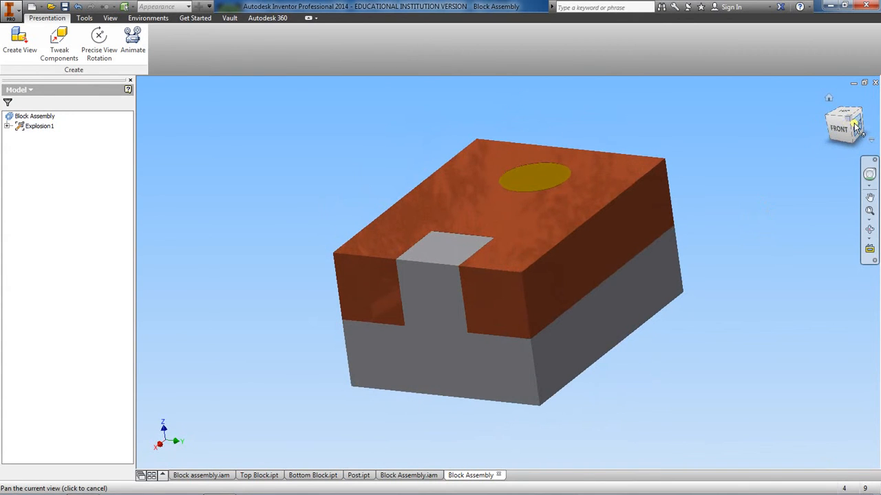
pyautogui.click(838, 132)
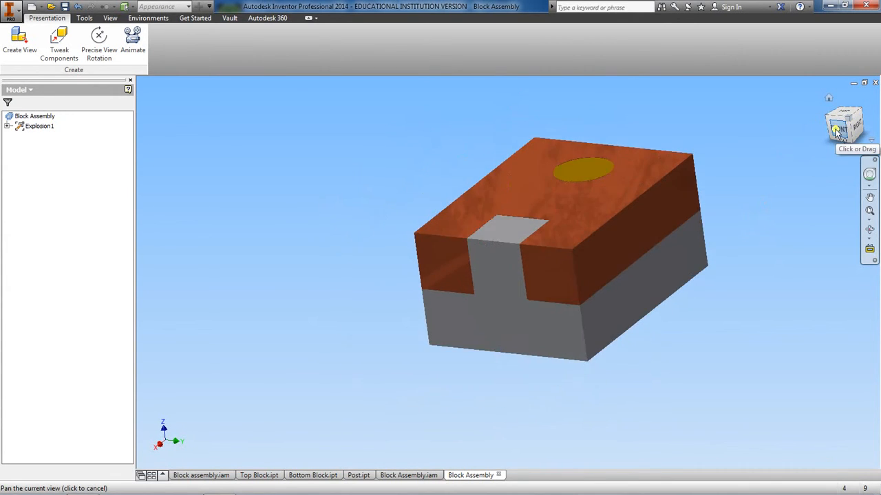
pyautogui.moveTo(838, 132); pyautogui.dragTo(796, 187, button='middle')
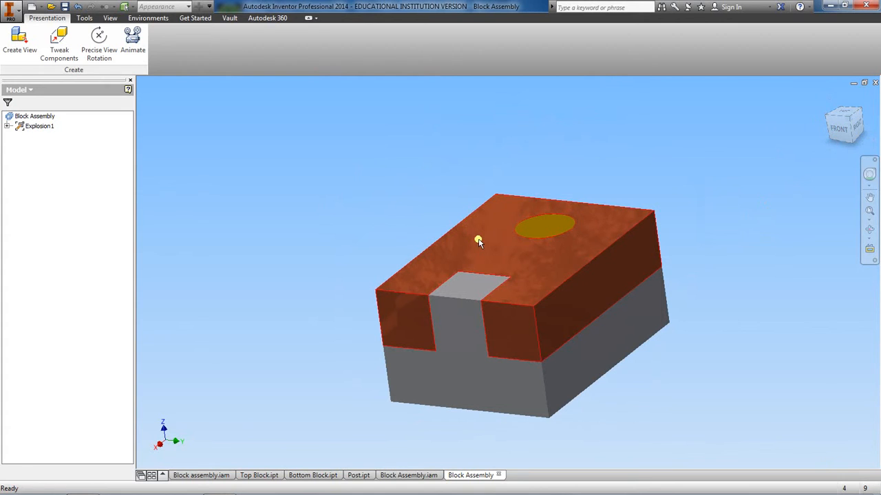
pyautogui.click(58, 42)
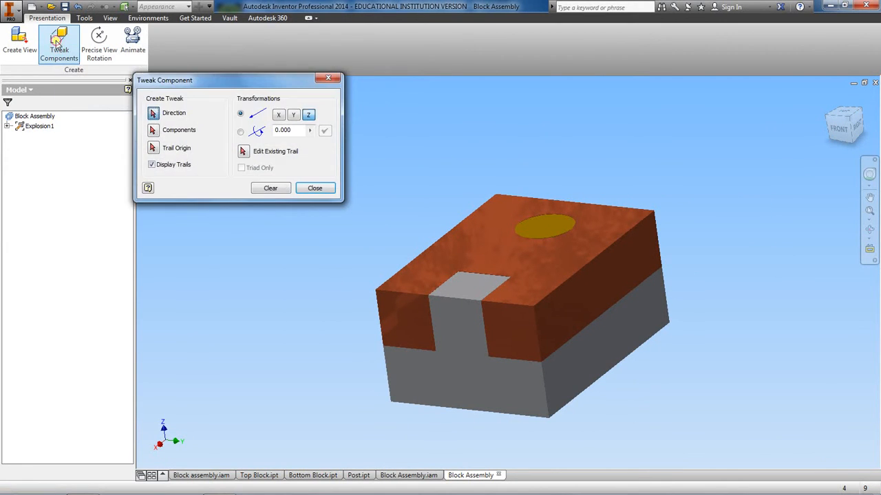
pyautogui.moveTo(208, 79); pyautogui.dragTo(121, 85)
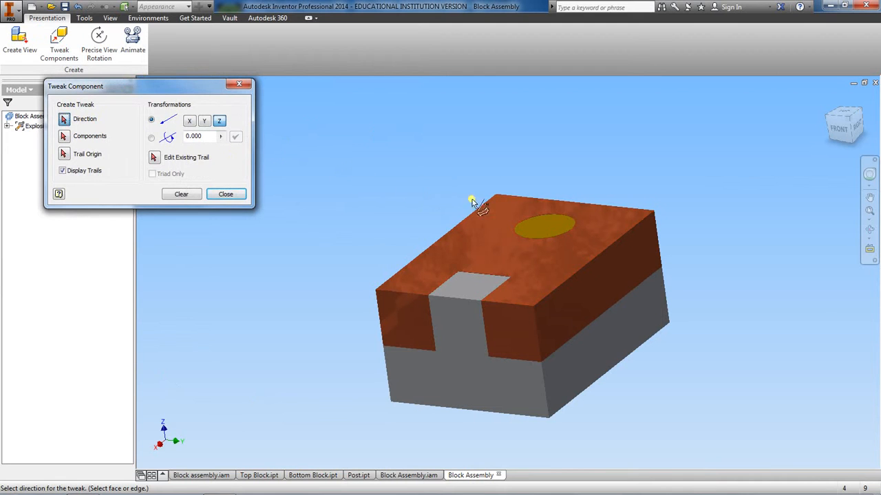
pyautogui.click(534, 226)
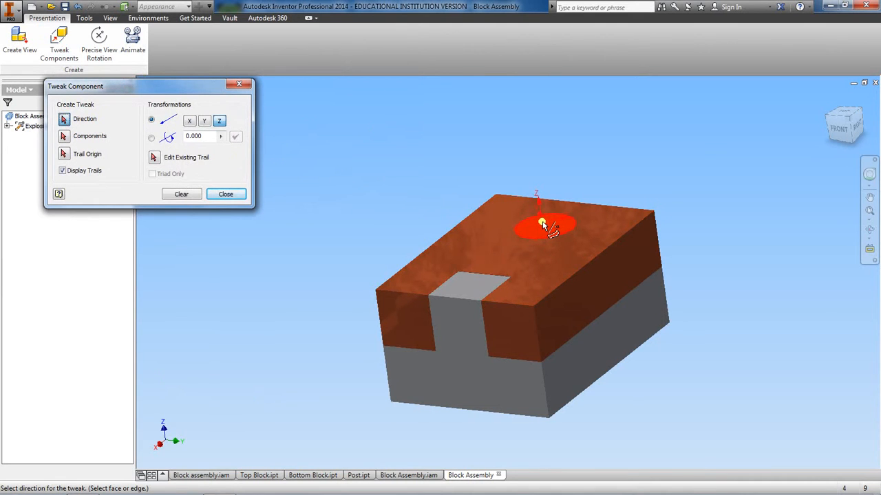
pyautogui.moveTo(542, 223)
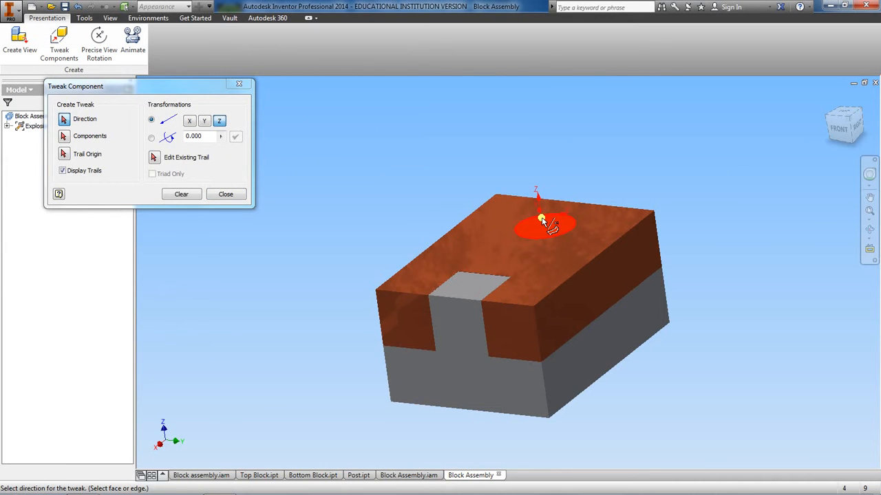
pyautogui.click(542, 219)
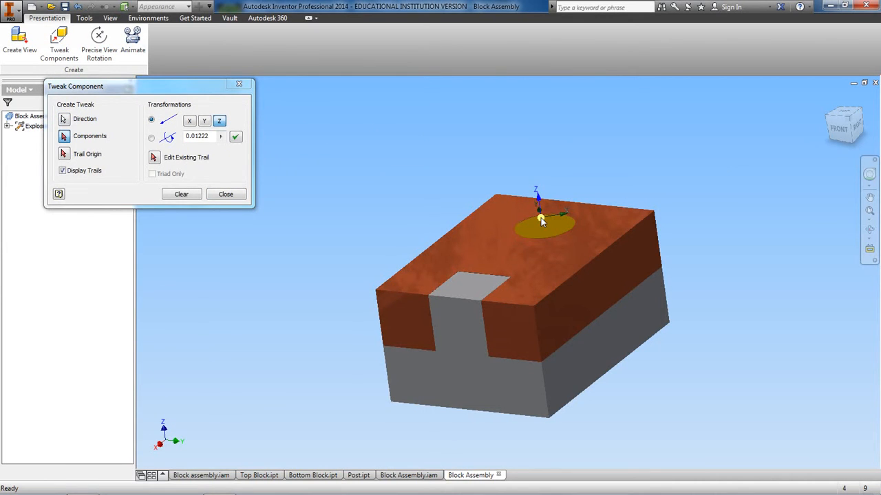
pyautogui.moveTo(541, 218); pyautogui.dragTo(536, 82)
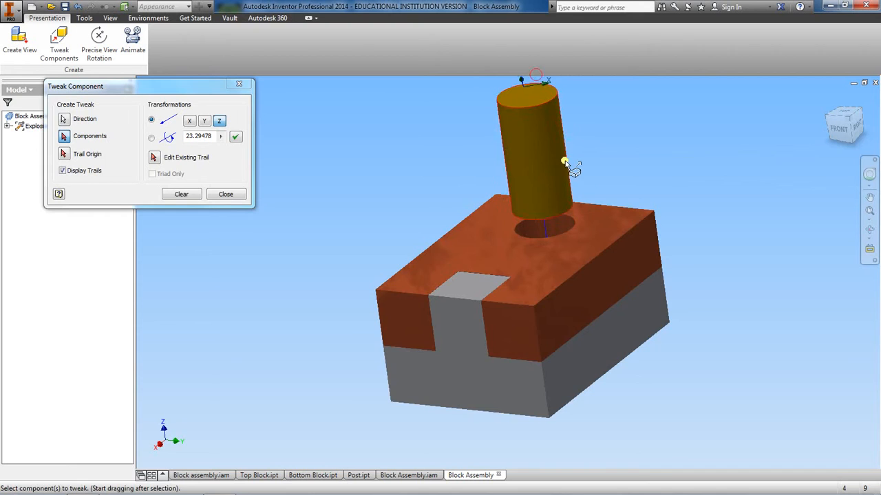
# Tweak the round post farther upward along Z, to about 55.2 mm, so it stands well clear of the orange block.
pyautogui.scroll(5, 564, 163)
pyautogui.moveTo(564, 162); pyautogui.dragTo(532, 245, button='middle')
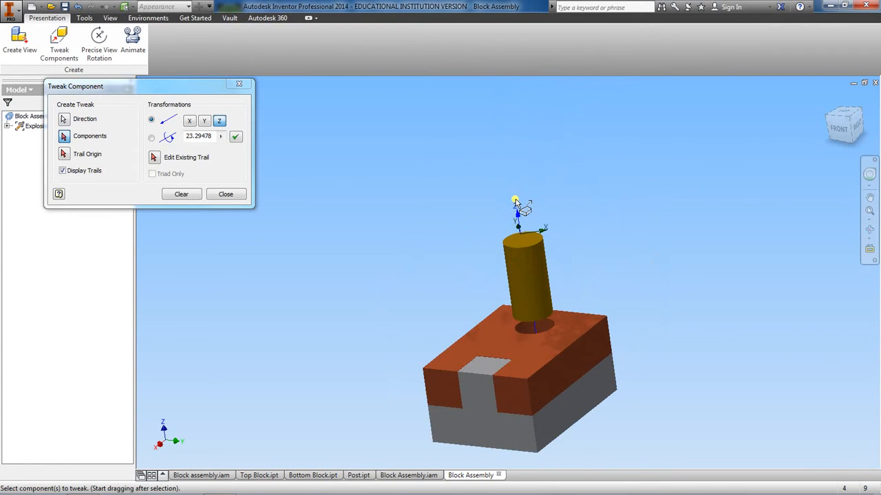
pyautogui.moveTo(517, 215); pyautogui.dragTo(516, 200)
pyautogui.click(523, 254)
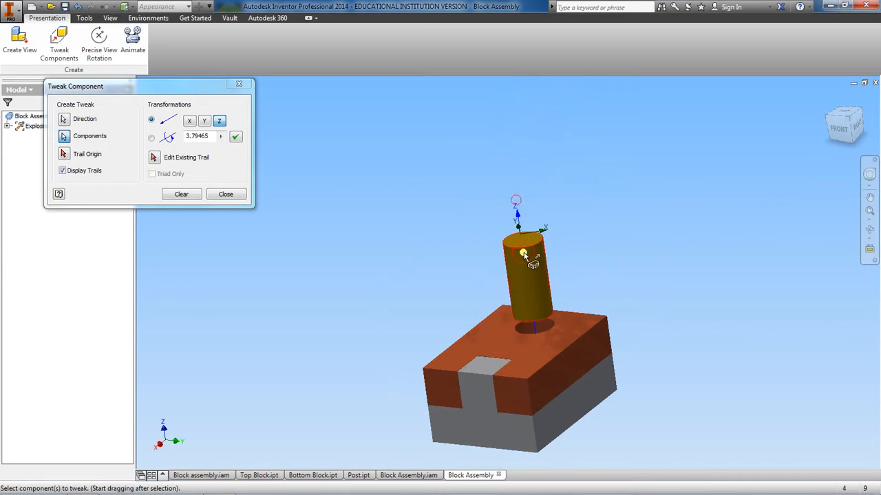
pyautogui.moveTo(523, 254); pyautogui.dragTo(514, 158)
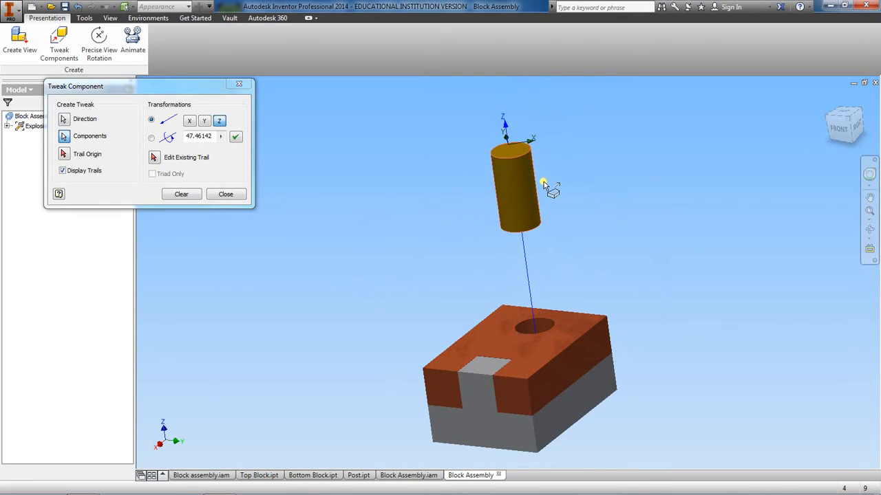
pyautogui.moveTo(513, 173); pyautogui.dragTo(507, 141)
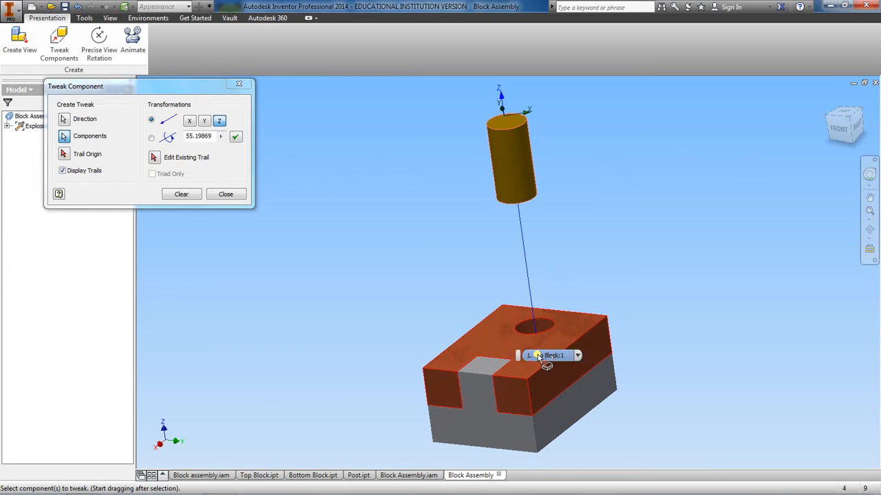
# Clear the post's tweak selection and tweak the orange top block upward along Z by about 22.7 mm, taking the direction from its upper face.
pyautogui.click(538, 356)
pyautogui.moveTo(527, 368); pyautogui.dragTo(527, 360)
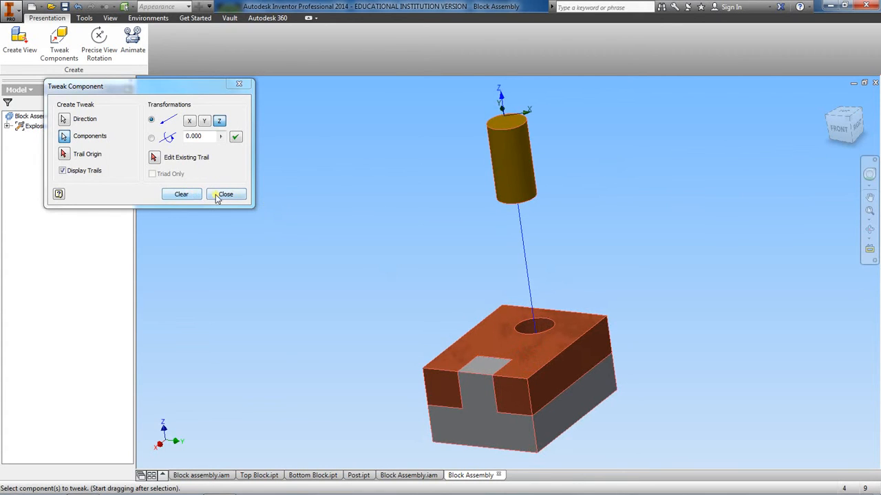
pyautogui.click(191, 195)
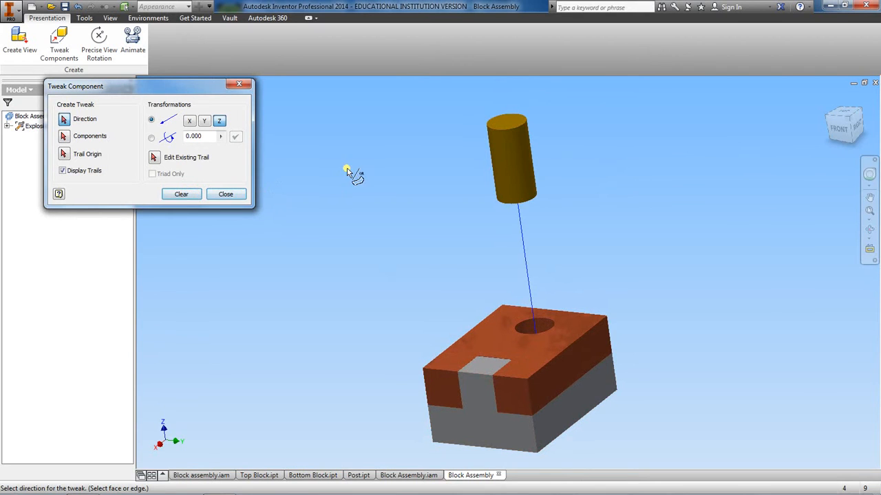
pyautogui.click(533, 346)
pyautogui.moveTo(533, 345); pyautogui.dragTo(531, 254)
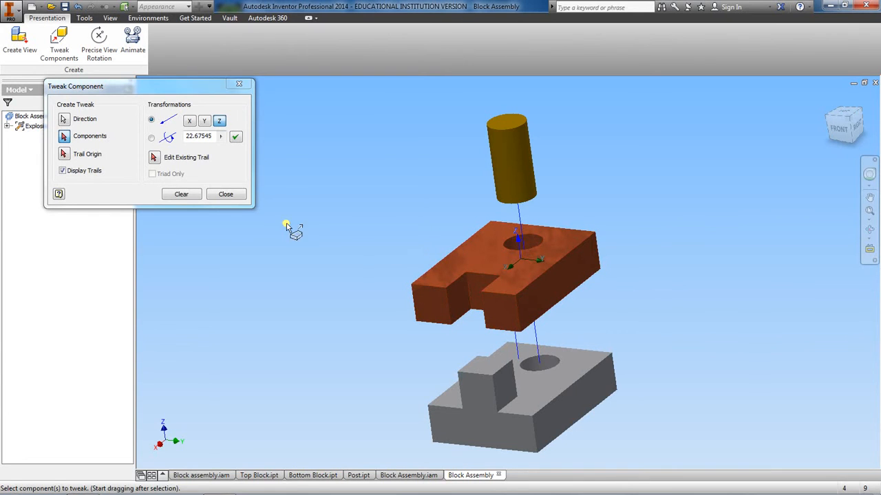
pyautogui.click(175, 196)
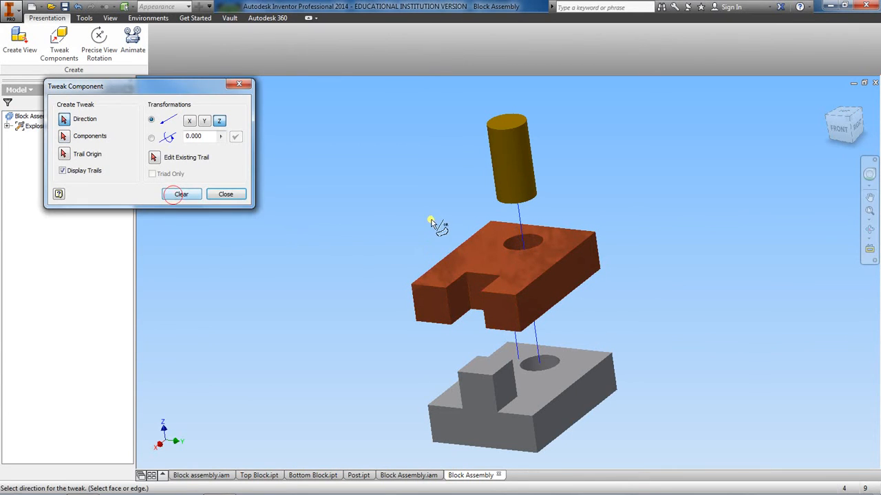
# Orbit the exploded assembly to an angled view of its top, front and right faces, and finish tweaking components.
pyautogui.click(845, 122)
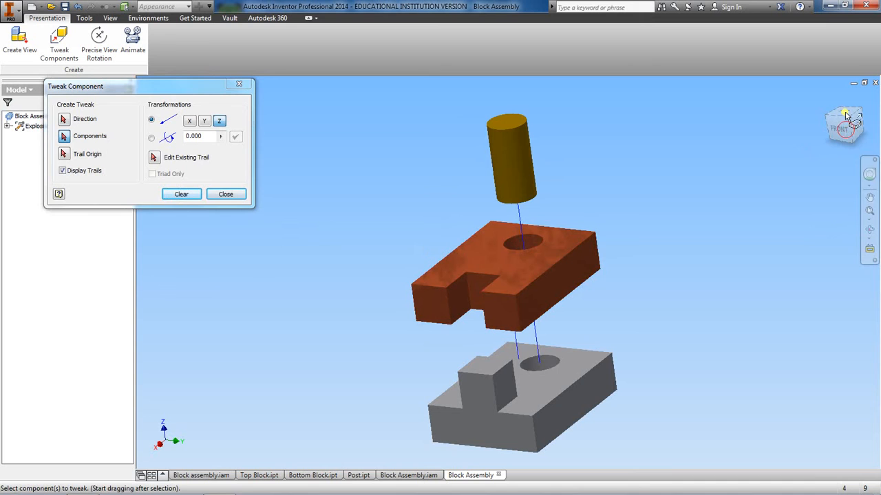
pyautogui.click(845, 108)
pyautogui.click(850, 128)
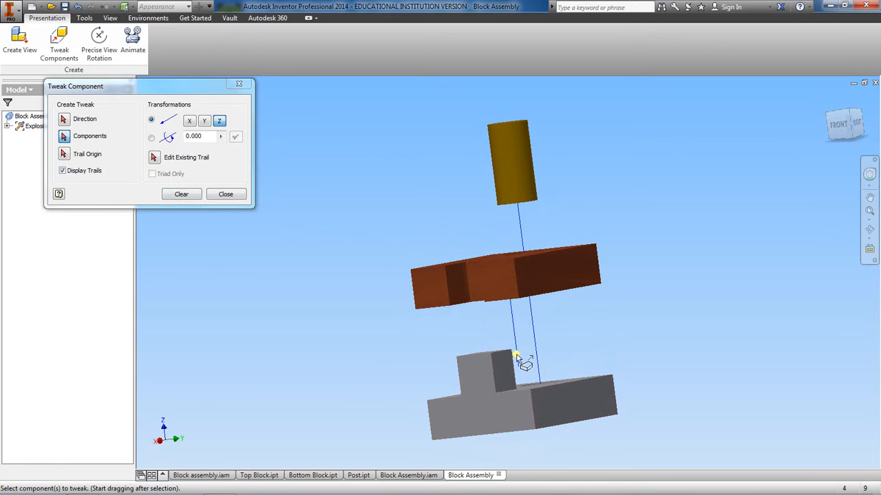
pyautogui.click(848, 125)
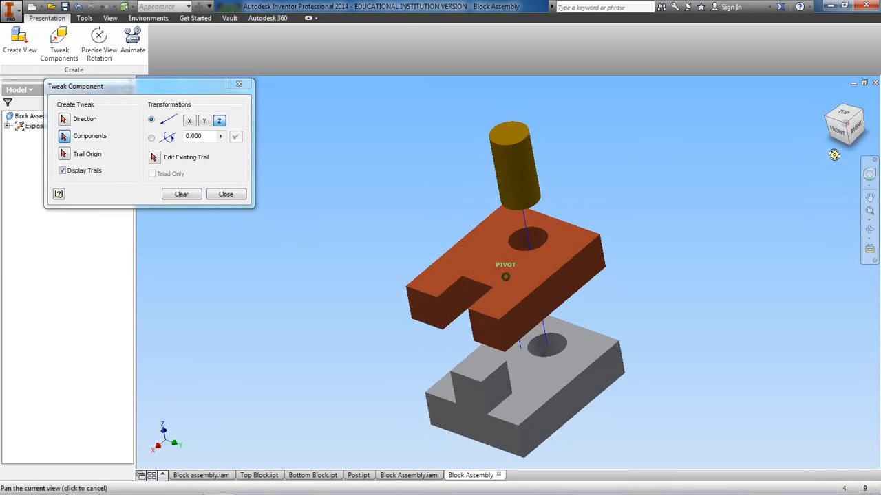
pyautogui.click(228, 195)
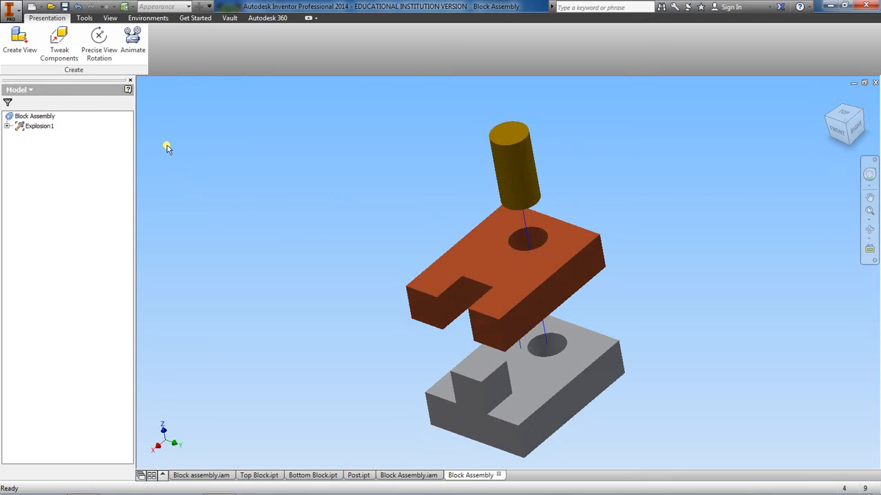
# Play the explosion animation forward, in reverse and with auto reverse, and close the animation settings.
pyautogui.click(133, 43)
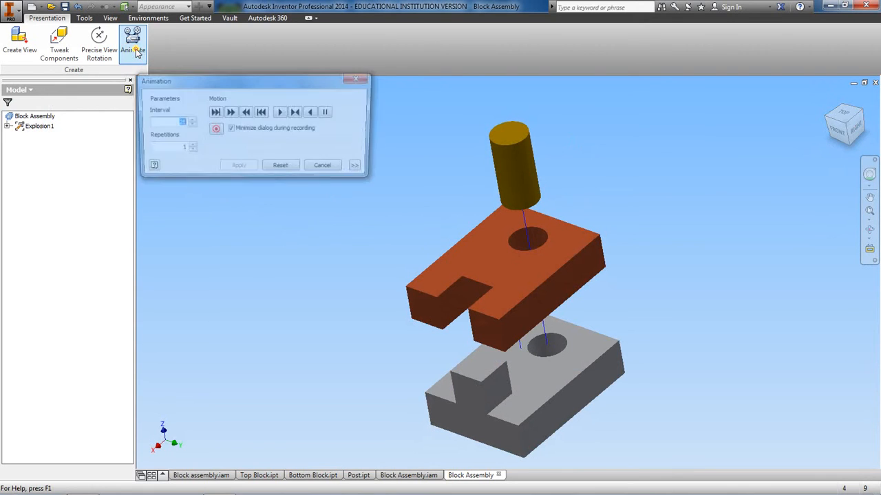
pyautogui.moveTo(217, 80); pyautogui.dragTo(166, 74)
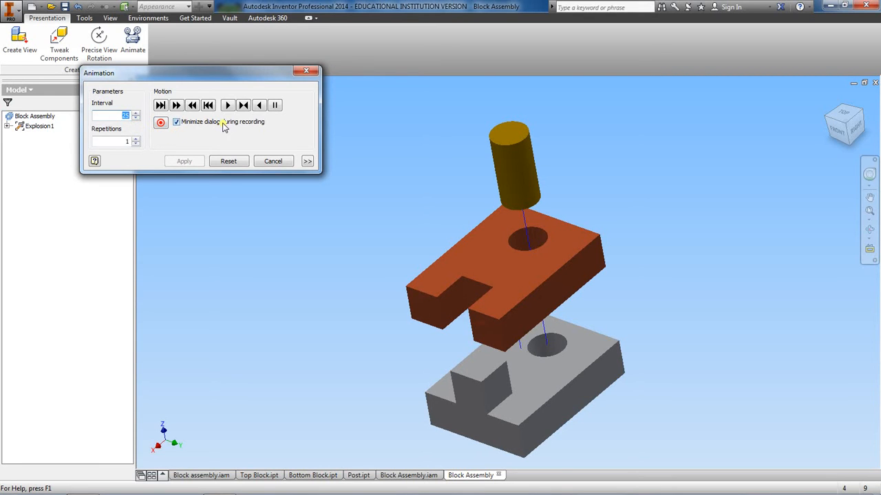
pyautogui.click(226, 105)
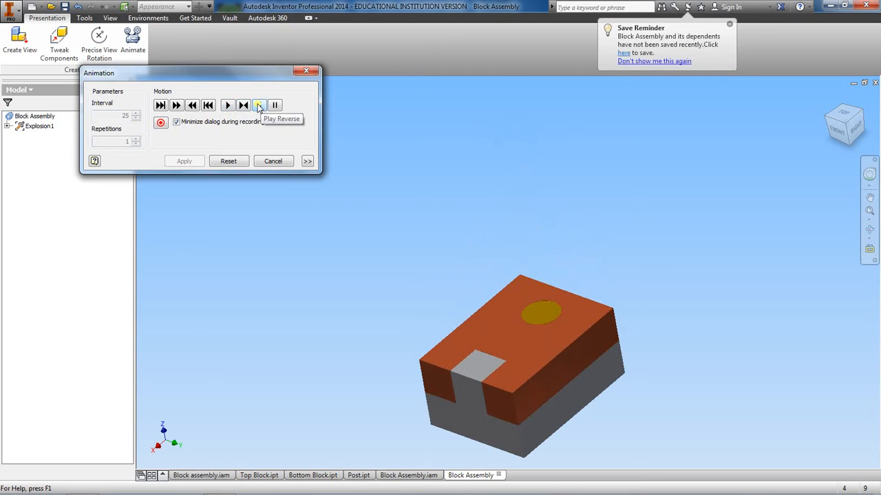
pyautogui.click(258, 106)
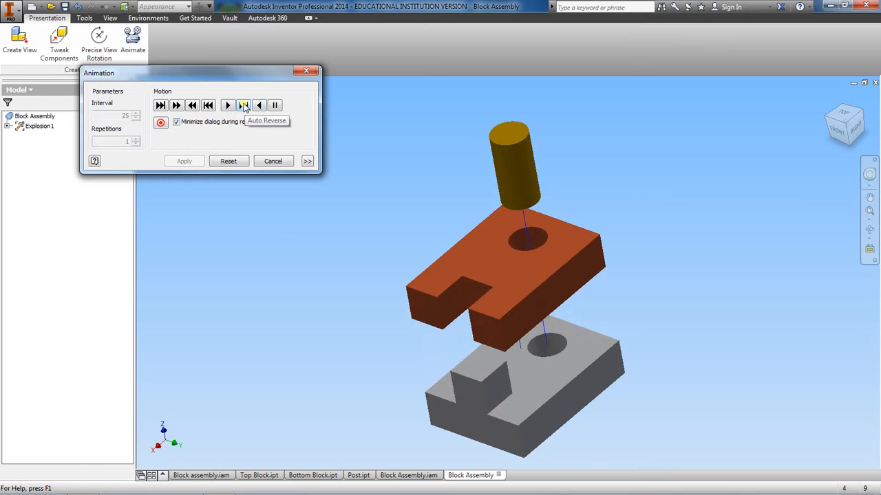
pyautogui.click(245, 106)
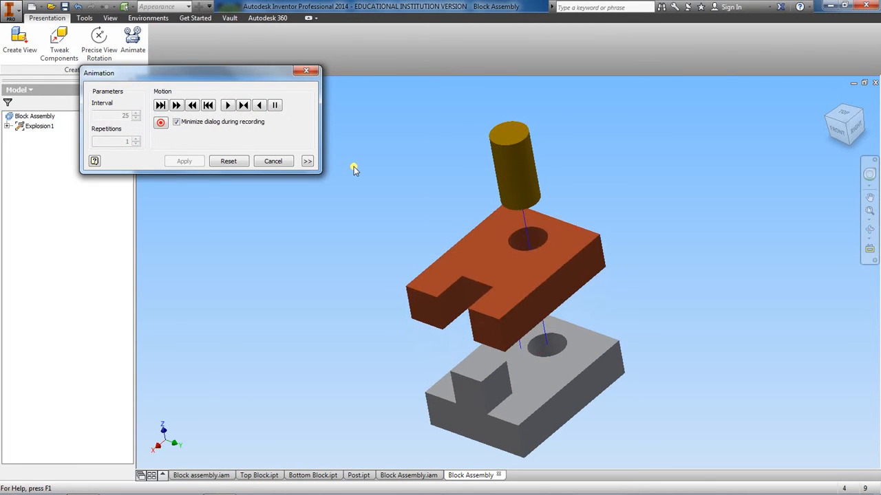
pyautogui.click(274, 163)
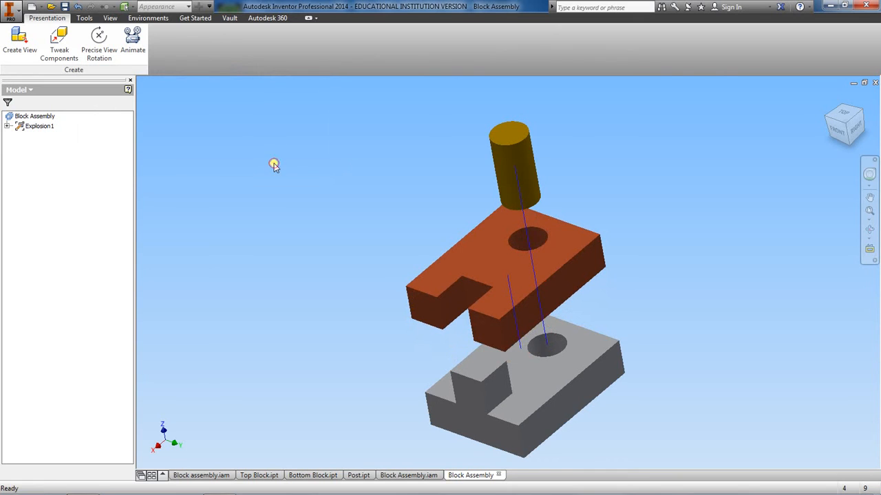
# Save the presentation as Block Assembly (.ipn) in a new Presentations folder under Exercises, without saving its dependent files.
pyautogui.click(65, 7)
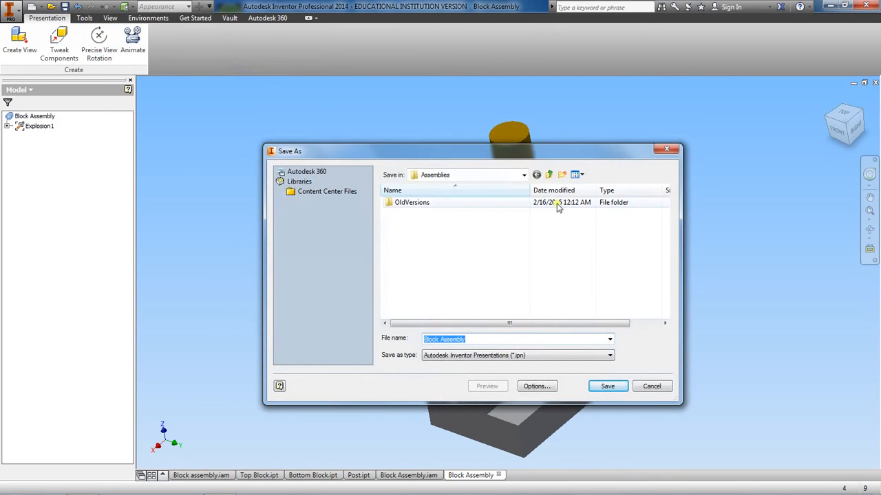
pyautogui.click(548, 174)
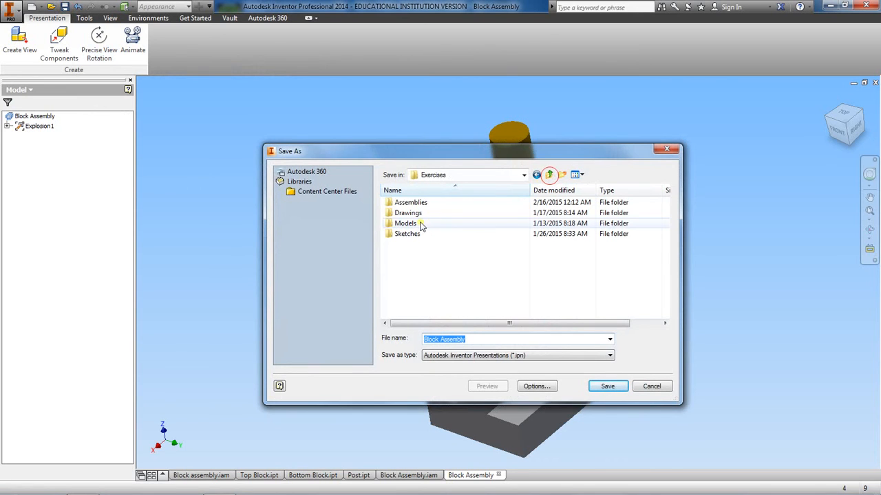
pyautogui.click(561, 175)
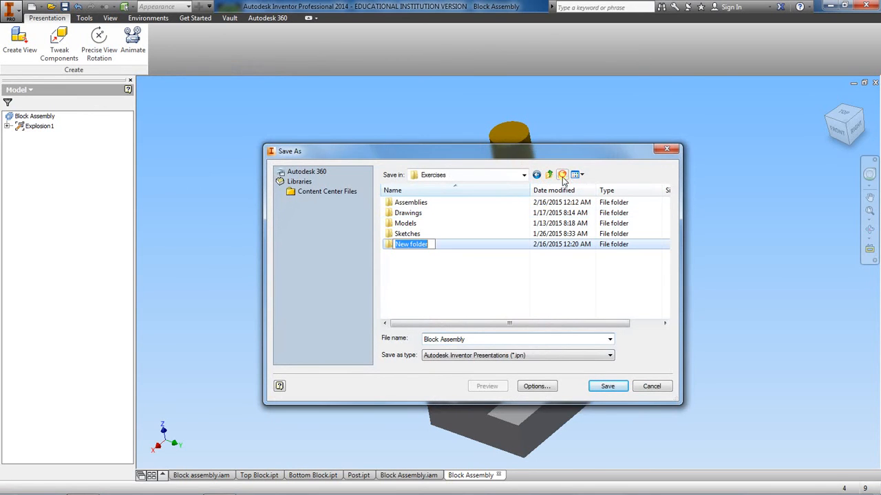
pyautogui.write('Presentations')
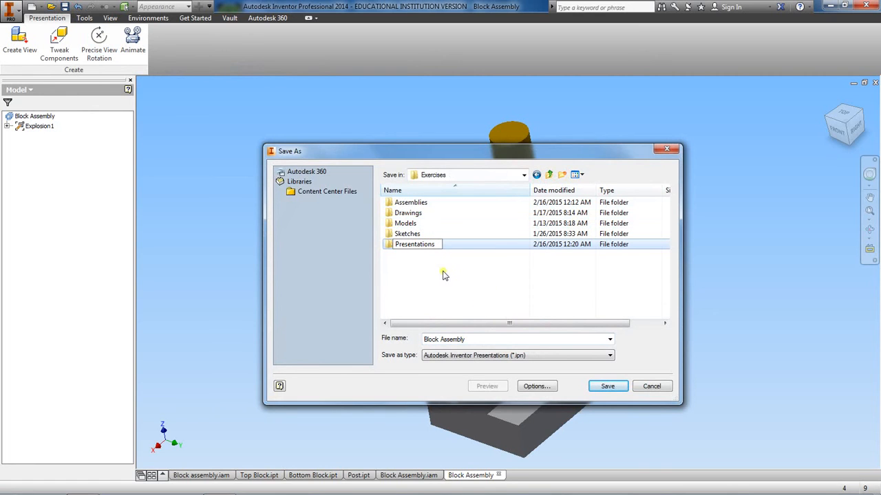
pyautogui.doubleClick(400, 246)
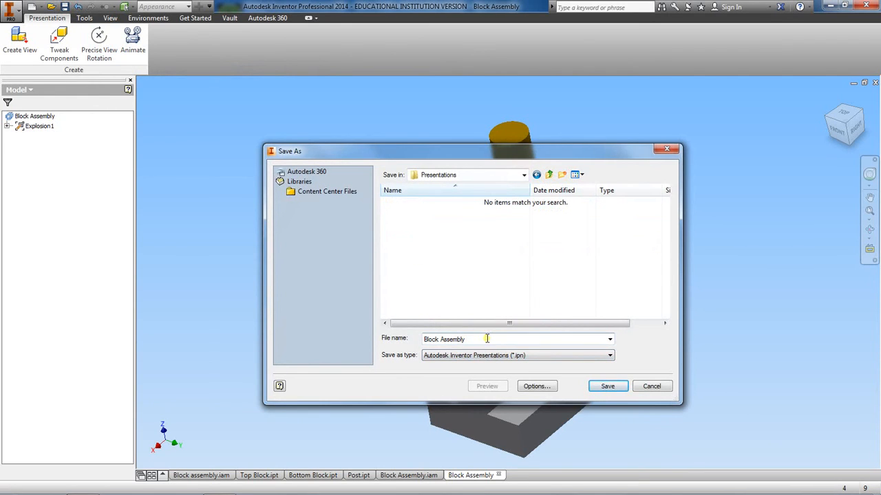
pyautogui.click(606, 388)
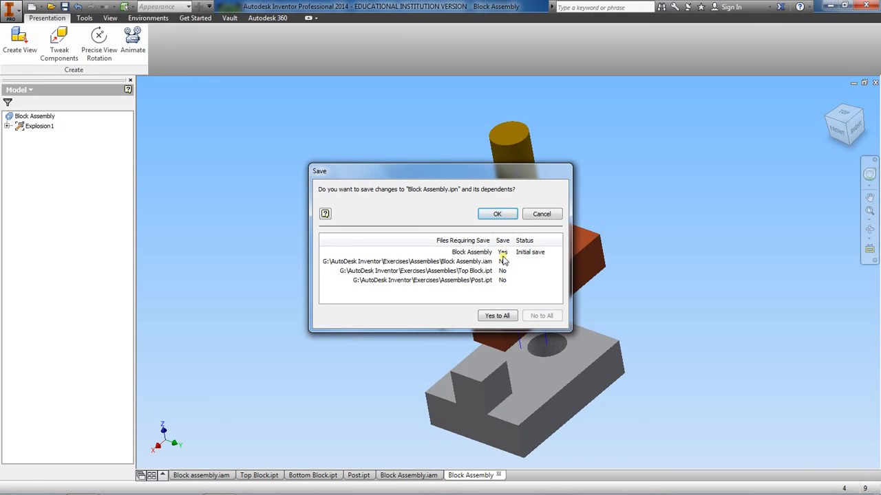
pyautogui.click(496, 214)
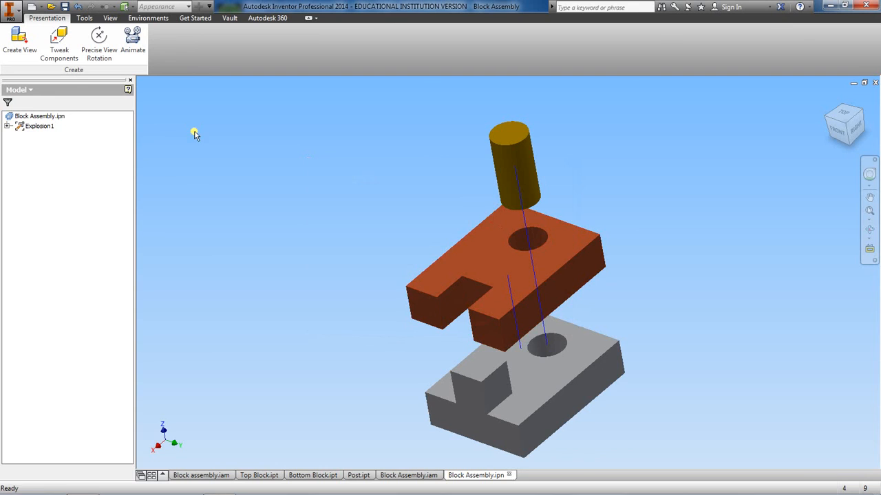